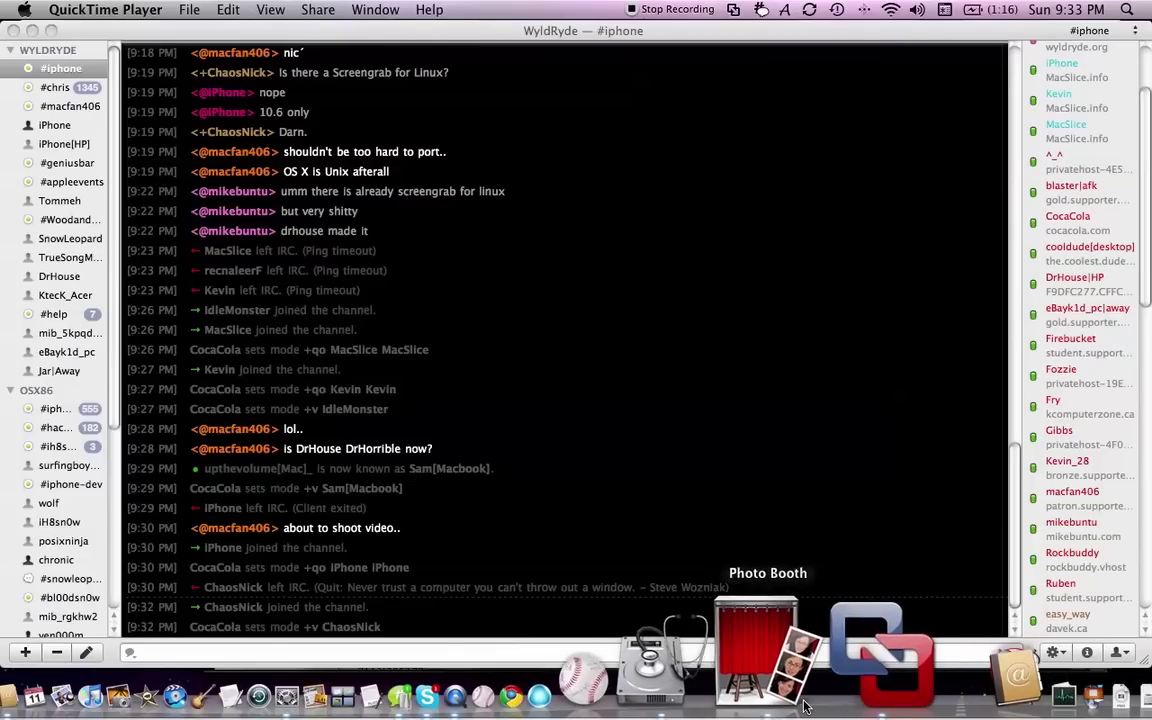
Open Photo Booth and bring up the virtual machine window running Windows 7 from the Boot Camp partition
{"action": "left_click", "coordinate": [805, 706]}
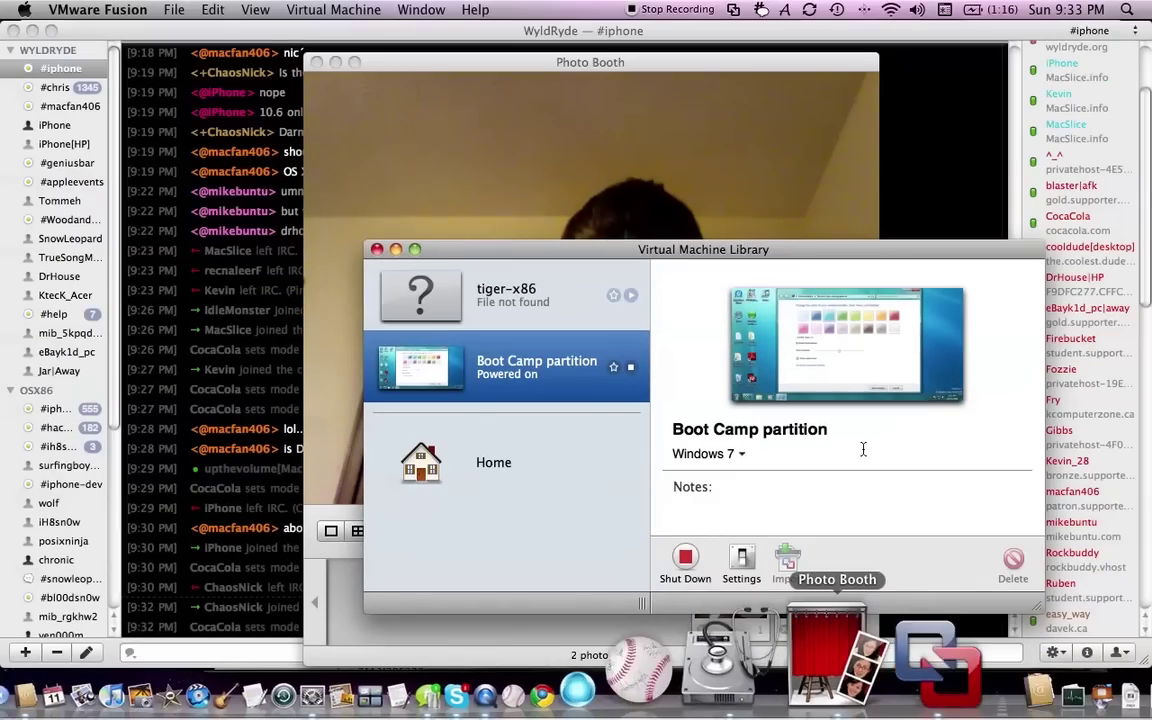
{"action": "left_click", "coordinate": [1096, 703]}
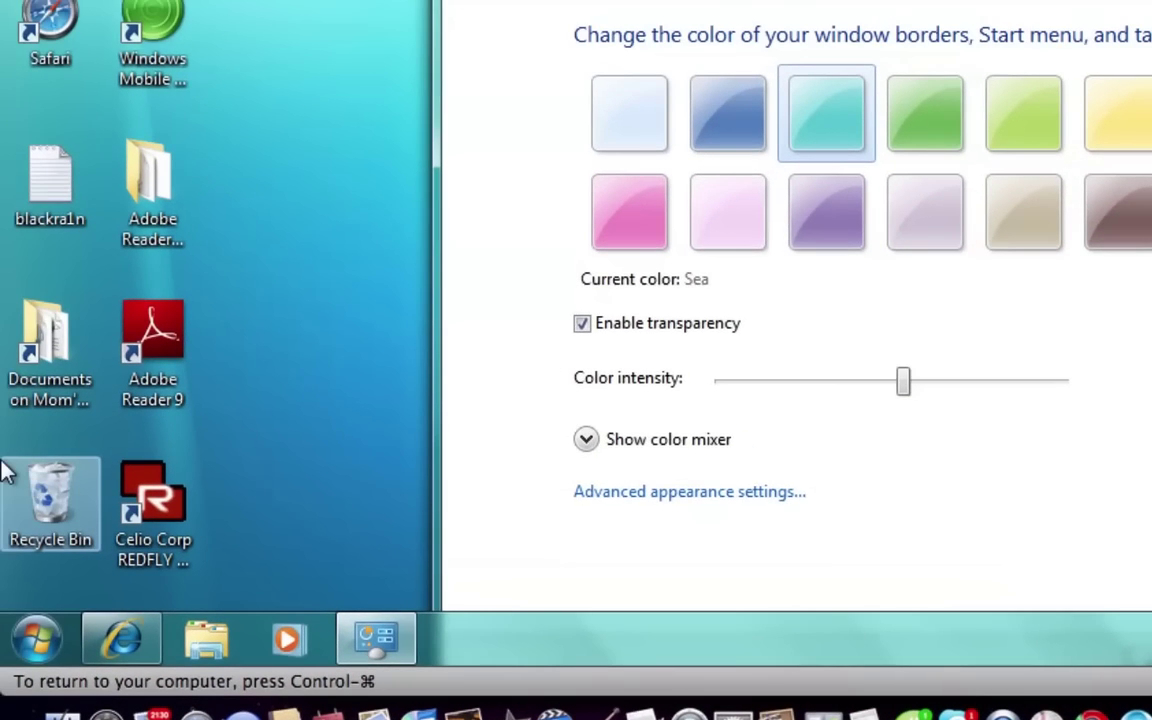
Cycle through the open Windows 7 windows with Flip 3D, including Internet Explorer, the desktop and Window Color and Appearance
{"action": "key", "text": "super+Tab"}
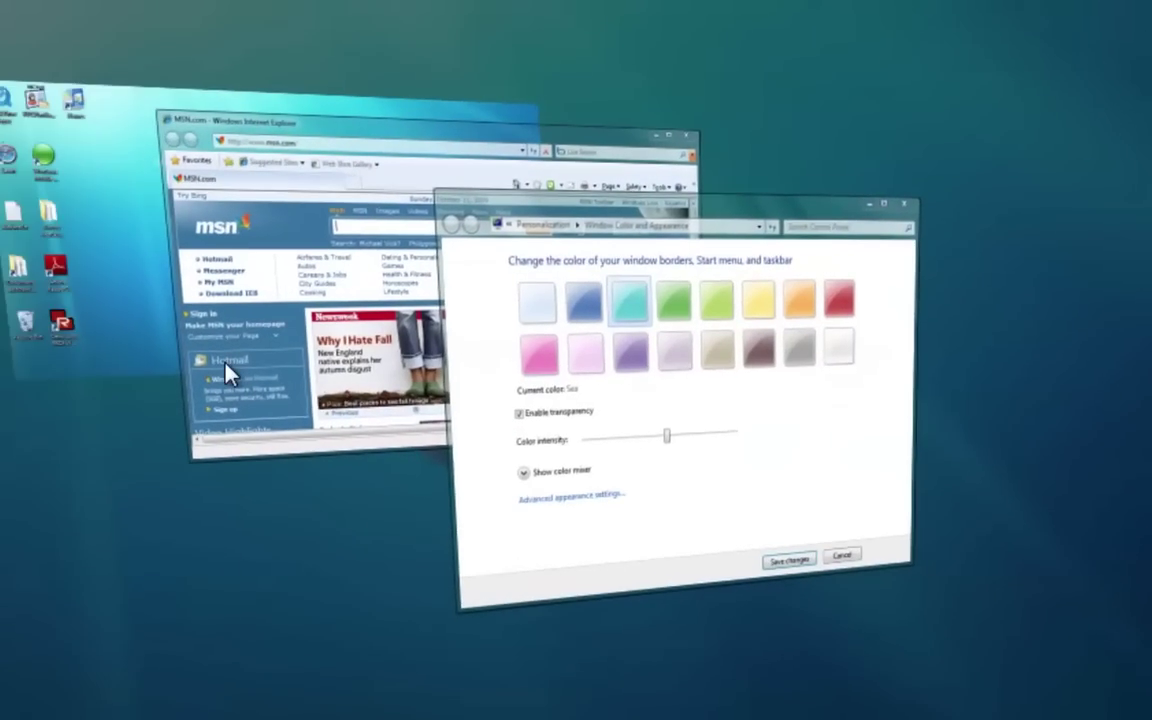
{"action": "key", "text": "super+Tab"}
{"action": "key", "text": "super+Tab"}
{"action": "key", "text": "super+Tab"}
{"action": "key", "text": "super+Tab"}
{"action": "key", "text": "super+Tab"}
{"action": "key", "text": "super+Tab"}
{"action": "key", "text": "super+Tab"}
{"action": "key", "text": "super+Tab"}
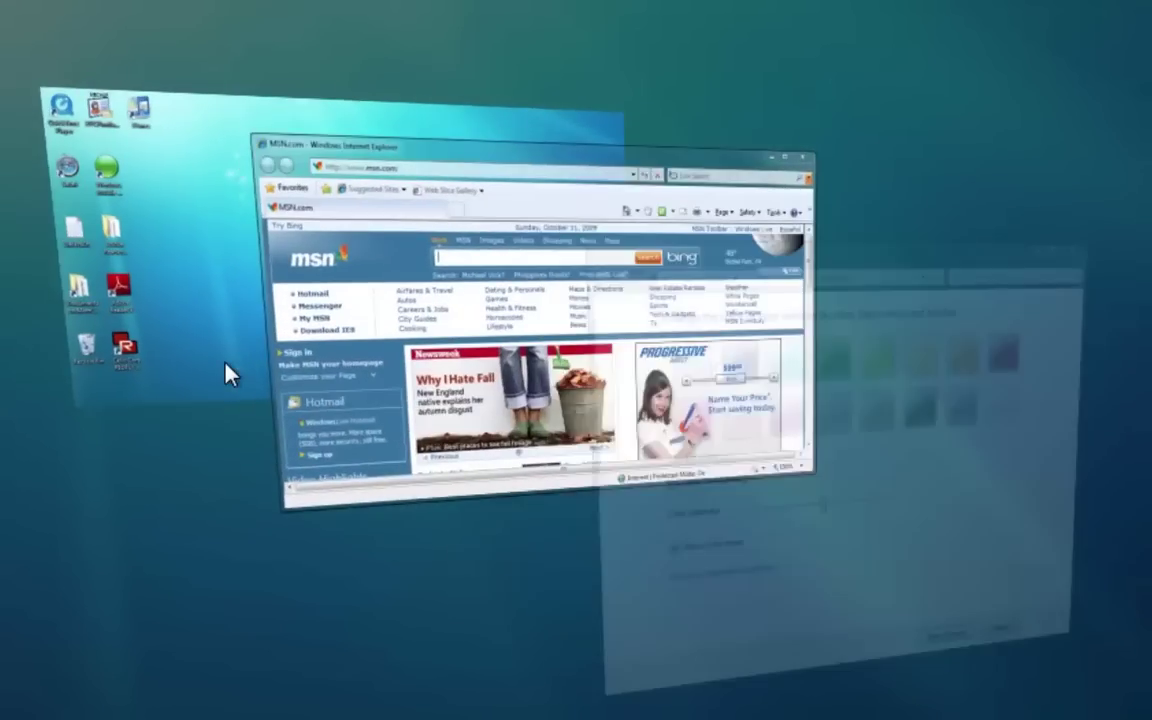
{"action": "key", "text": "super+Tab"}
{"action": "key", "text": "super+Tab"}
{"action": "key", "text": "super+Tab"}
{"action": "key", "text": "super+Tab"}
{"action": "key", "text": "super+Tab"}
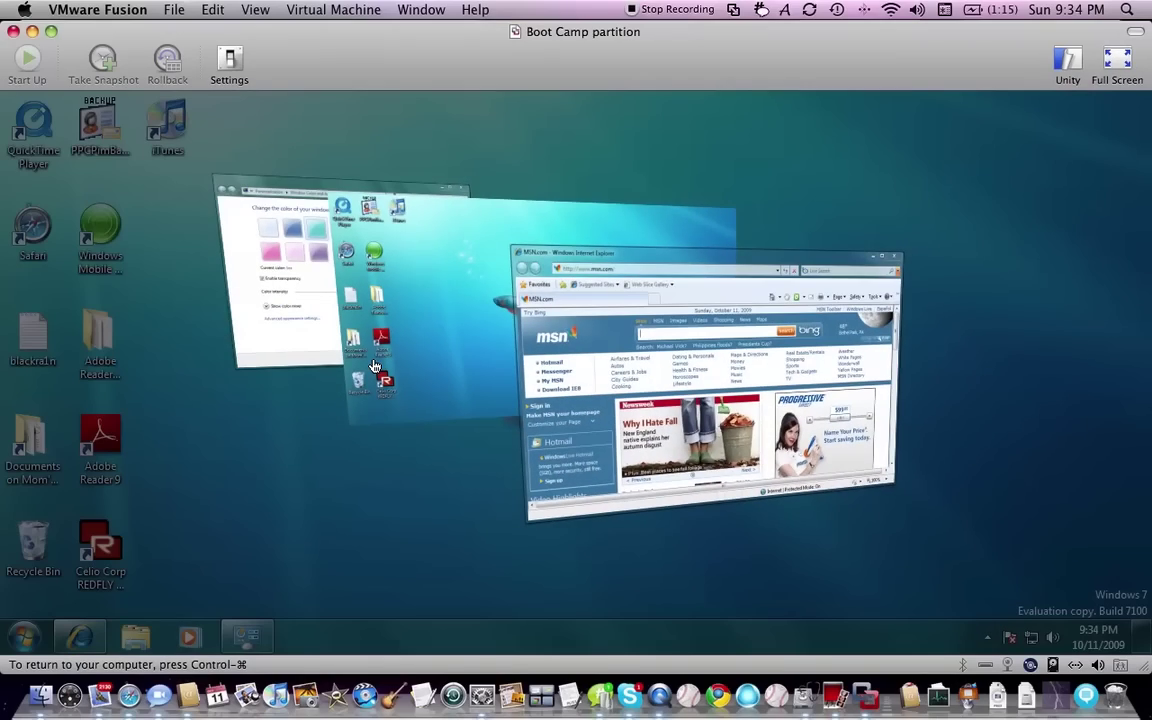
{"action": "scroll", "coordinate": [373, 366], "scroll_direction": "up", "scroll_amount": 2}
Shrink the Boot Camp partition window to about half the screen width and move it aside to uncover Photo Booth
{"action": "left_click_drag", "start_coordinate": [660, 51], "coordinate": [282, 49]}
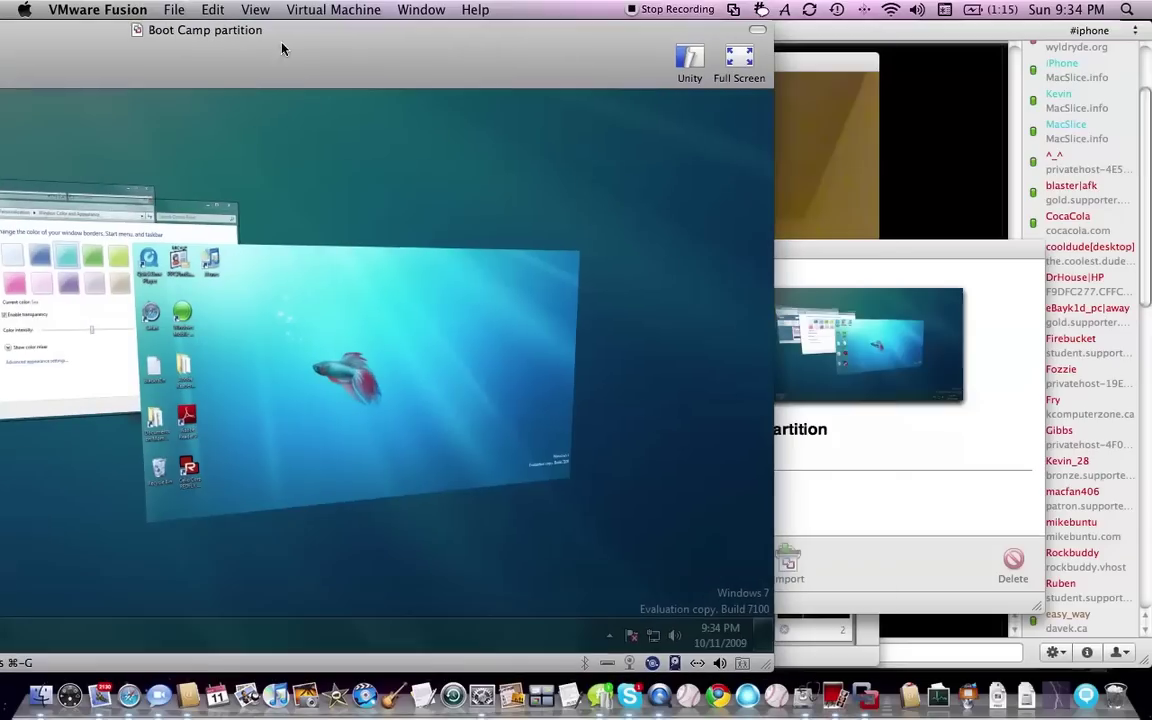
{"action": "left_click_drag", "start_coordinate": [764, 663], "coordinate": [368, 427]}
{"action": "left_click_drag", "start_coordinate": [148, 51], "coordinate": [883, 65]}
{"action": "left_click_drag", "start_coordinate": [1106, 447], "coordinate": [903, 490]}
{"action": "left_click_drag", "start_coordinate": [627, 43], "coordinate": [839, 45]}
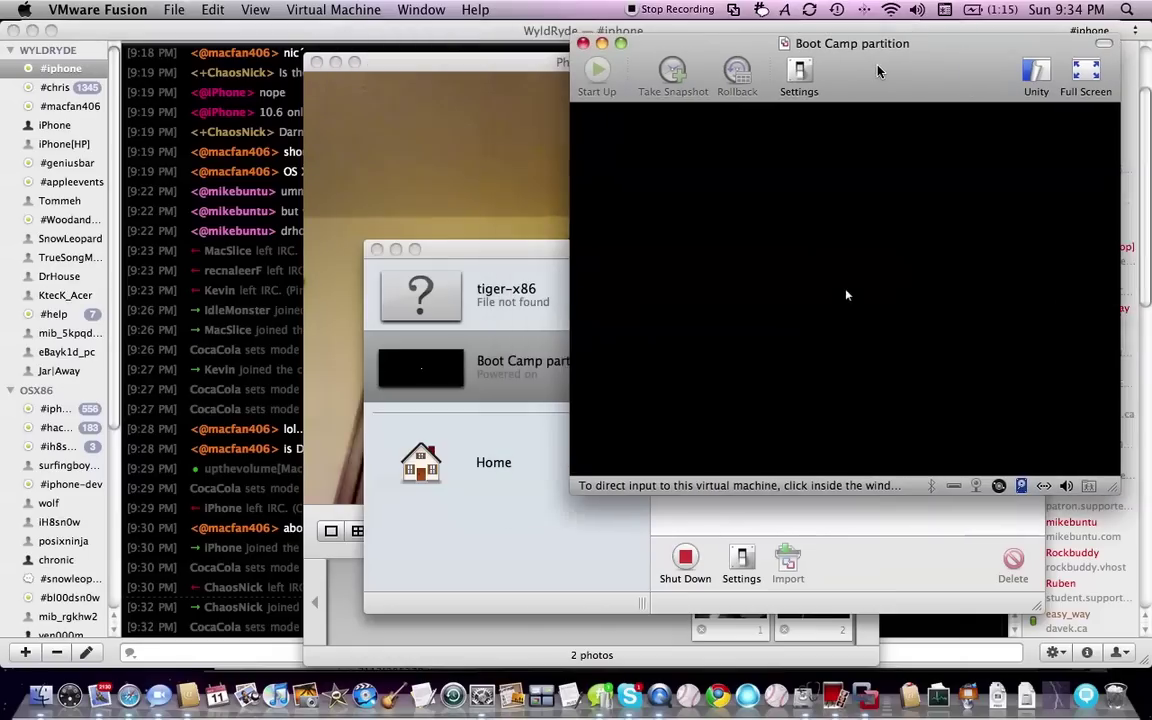
Browse the Flip 3D stack in the virtual machine, bring Window Color and Appearance forward, and release input to the Mac
{"action": "left_click", "coordinate": [800, 228]}
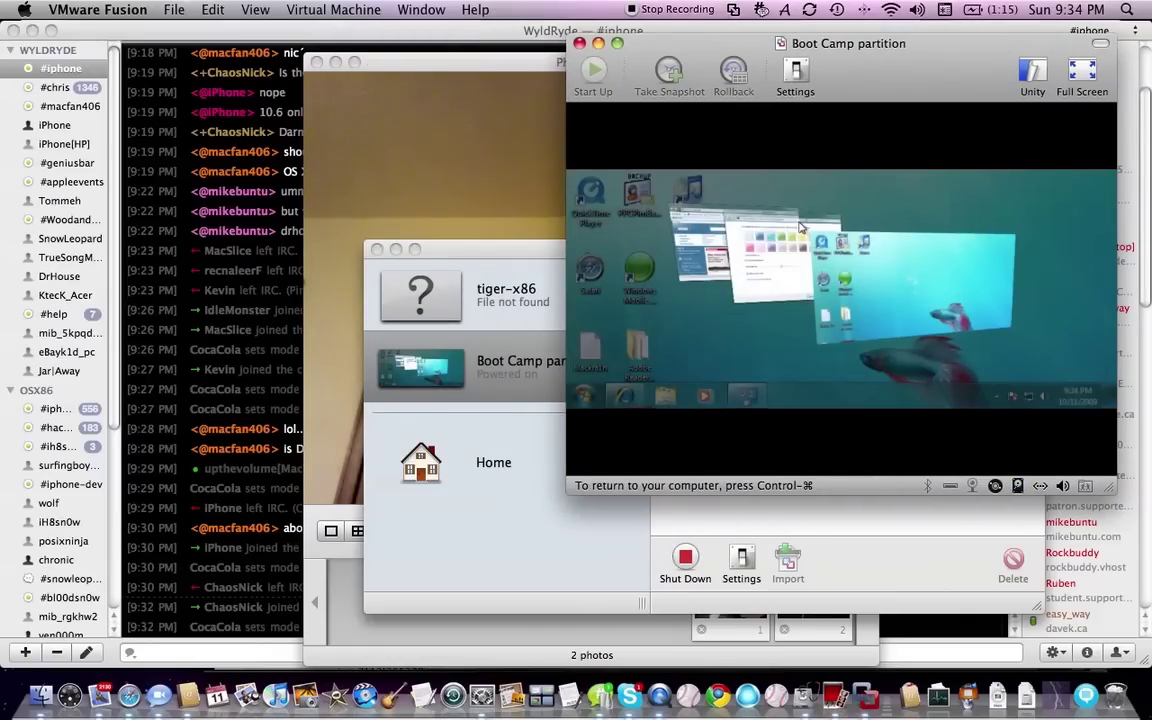
{"action": "scroll", "coordinate": [800, 228], "scroll_direction": "down", "scroll_amount": 3}
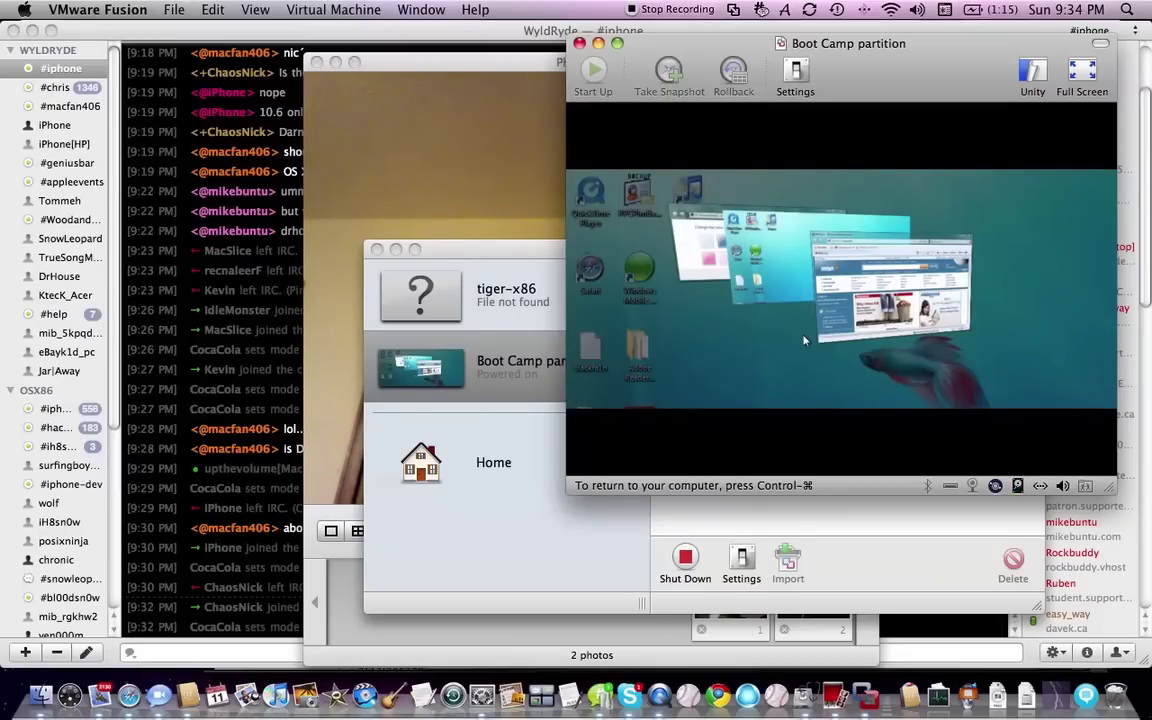
{"action": "scroll", "coordinate": [804, 340], "scroll_direction": "down", "scroll_amount": 6}
{"action": "left_click", "coordinate": [823, 300]}
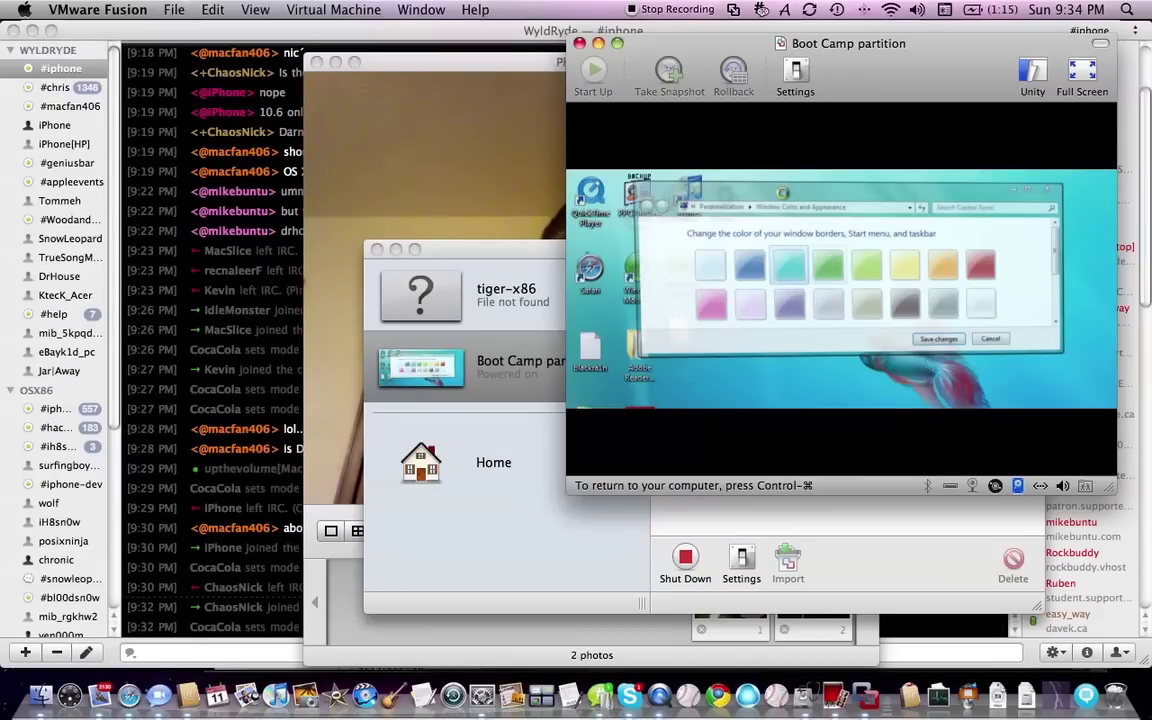
{"action": "key", "text": "ctrl+super"}
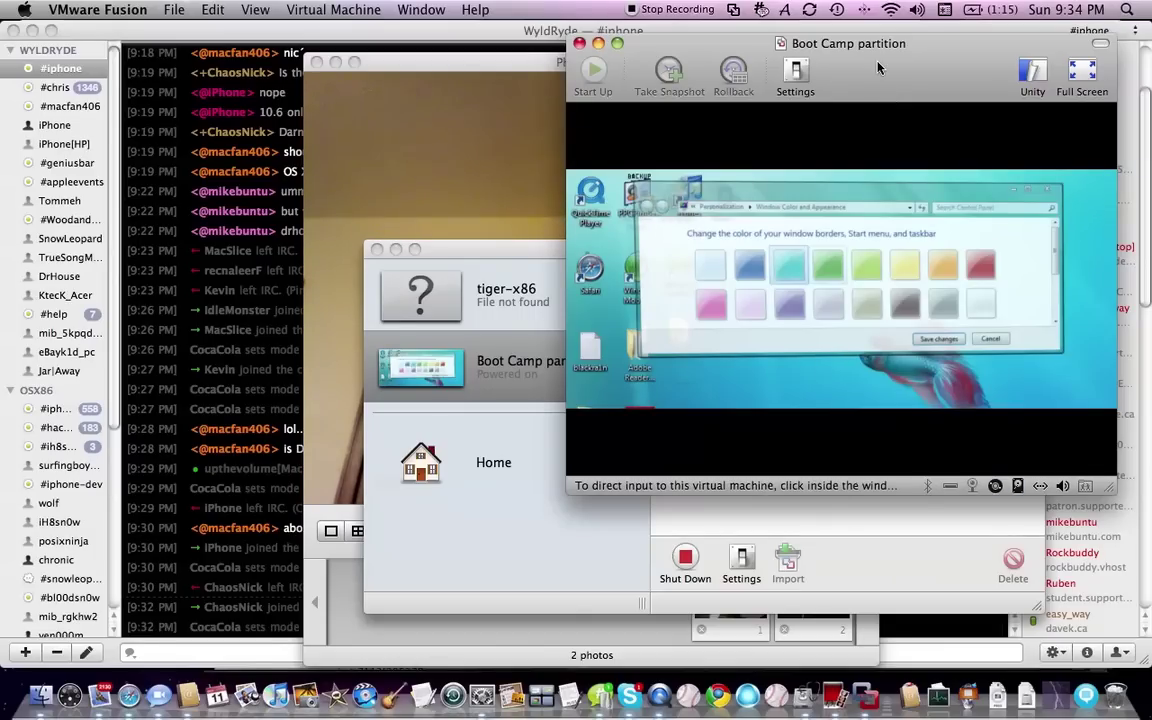
Make the Boot Camp partition window slightly taller and reposition it so Photo Booth stays partly uncovered
{"action": "left_click_drag", "start_coordinate": [876, 99], "coordinate": [874, 161]}
{"action": "left_click", "coordinate": [783, 268]}
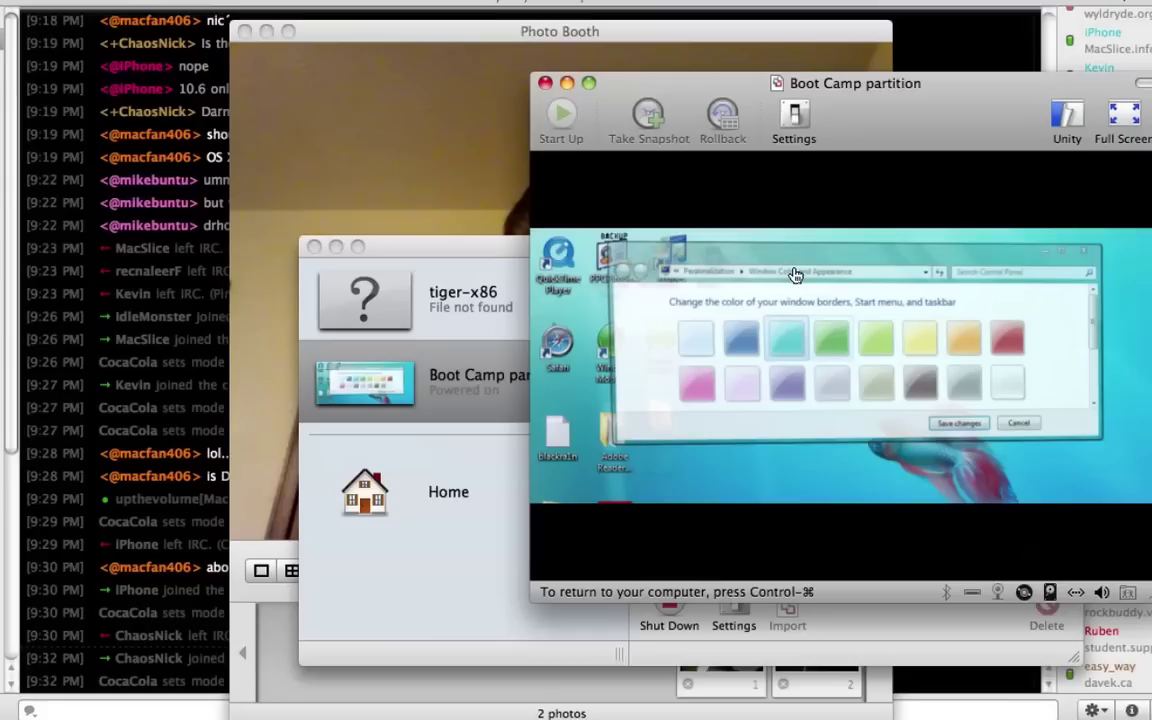
{"action": "key", "text": "ctrl+super"}
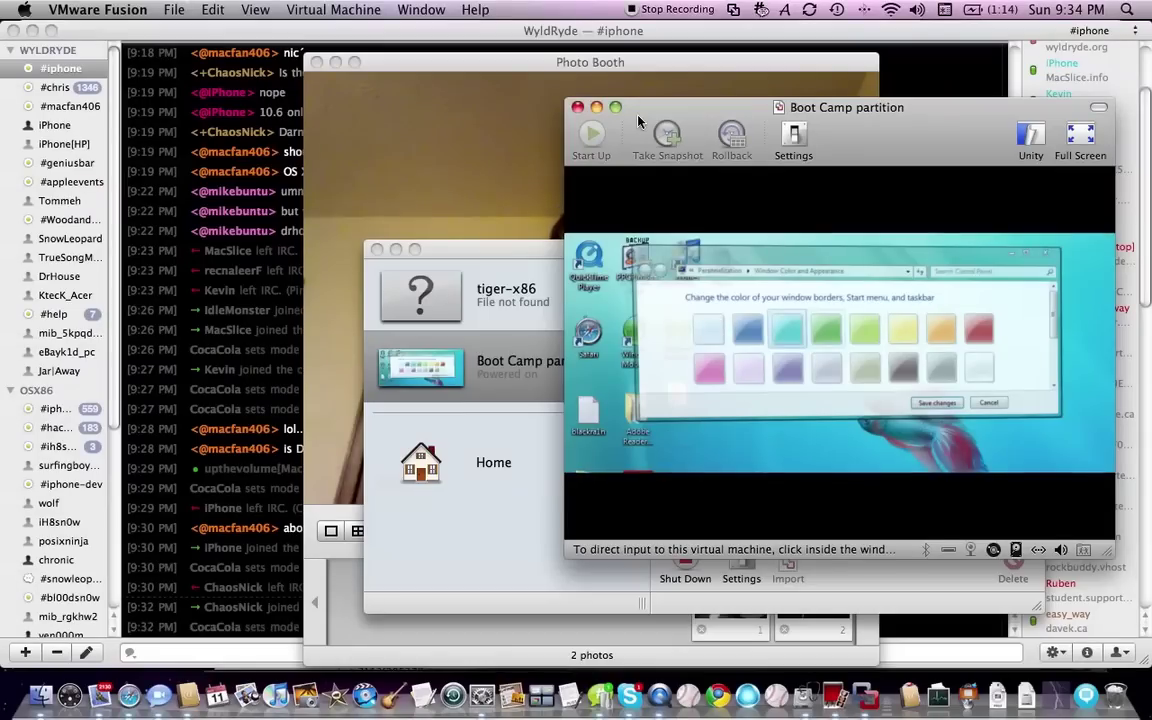
{"action": "left_click_drag", "start_coordinate": [637, 116], "coordinate": [307, 53]}
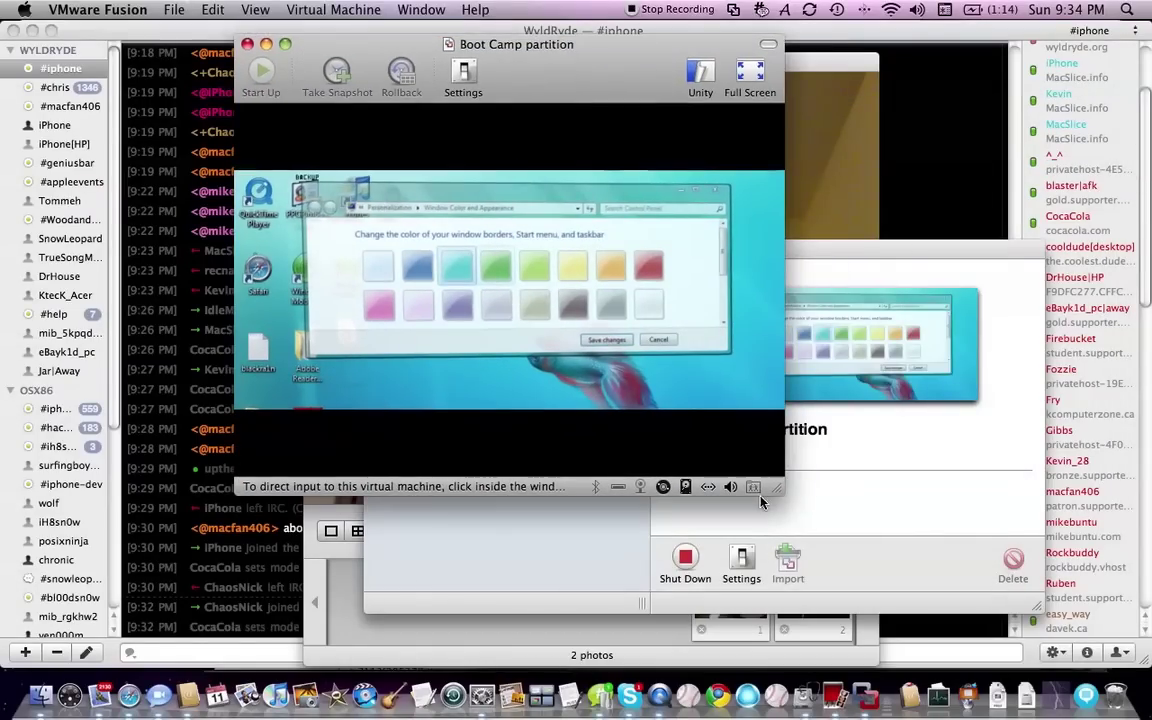
{"action": "left_click_drag", "start_coordinate": [779, 491], "coordinate": [782, 566]}
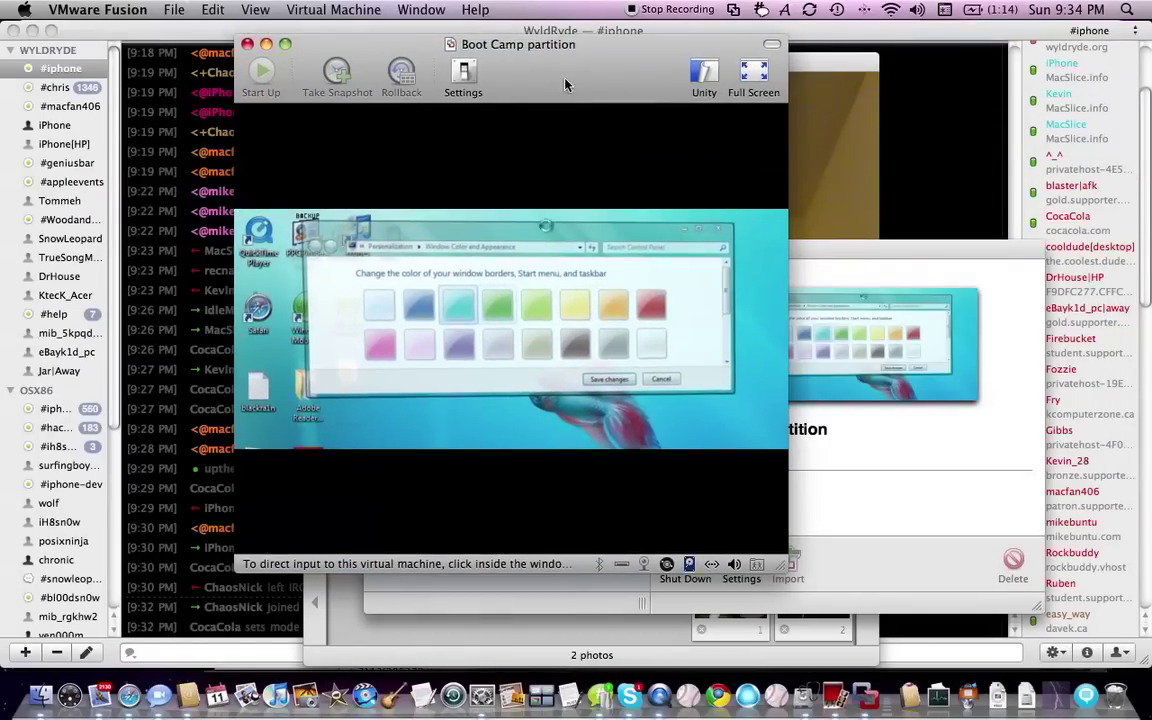
{"action": "left_click_drag", "start_coordinate": [565, 82], "coordinate": [893, 82]}
Bring the Photo Booth window in front of the virtual machine windows and move it slightly lower
{"action": "left_click", "coordinate": [428, 400]}
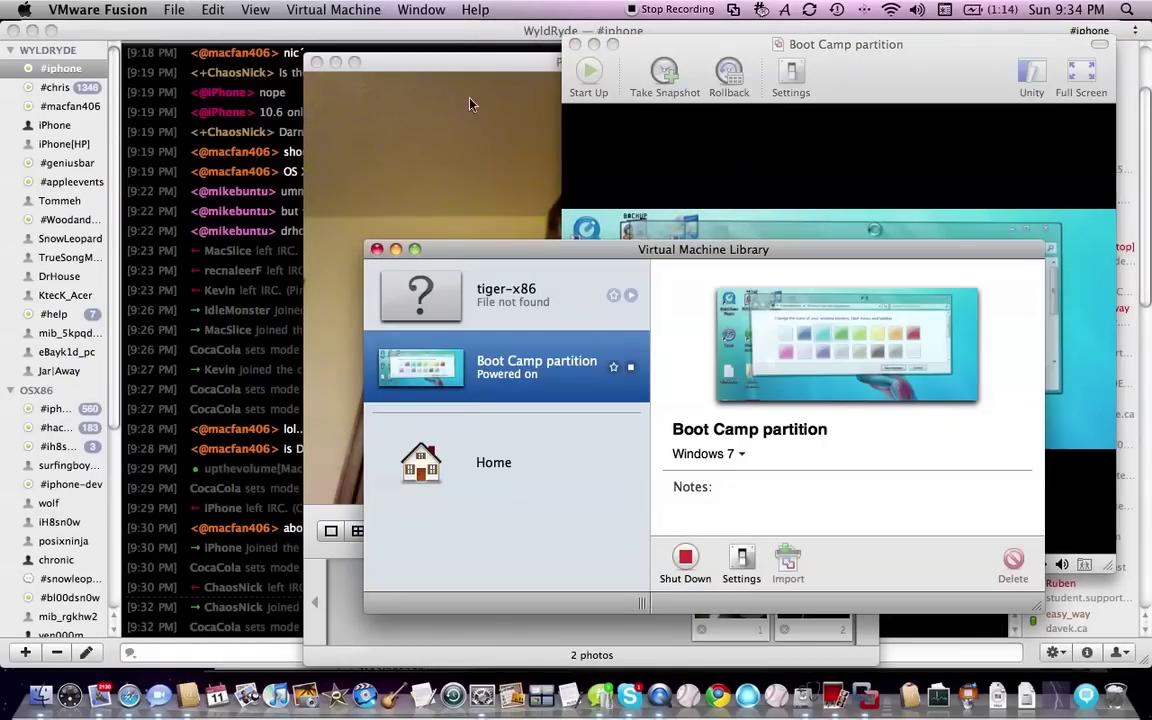
{"action": "left_click", "coordinate": [815, 181]}
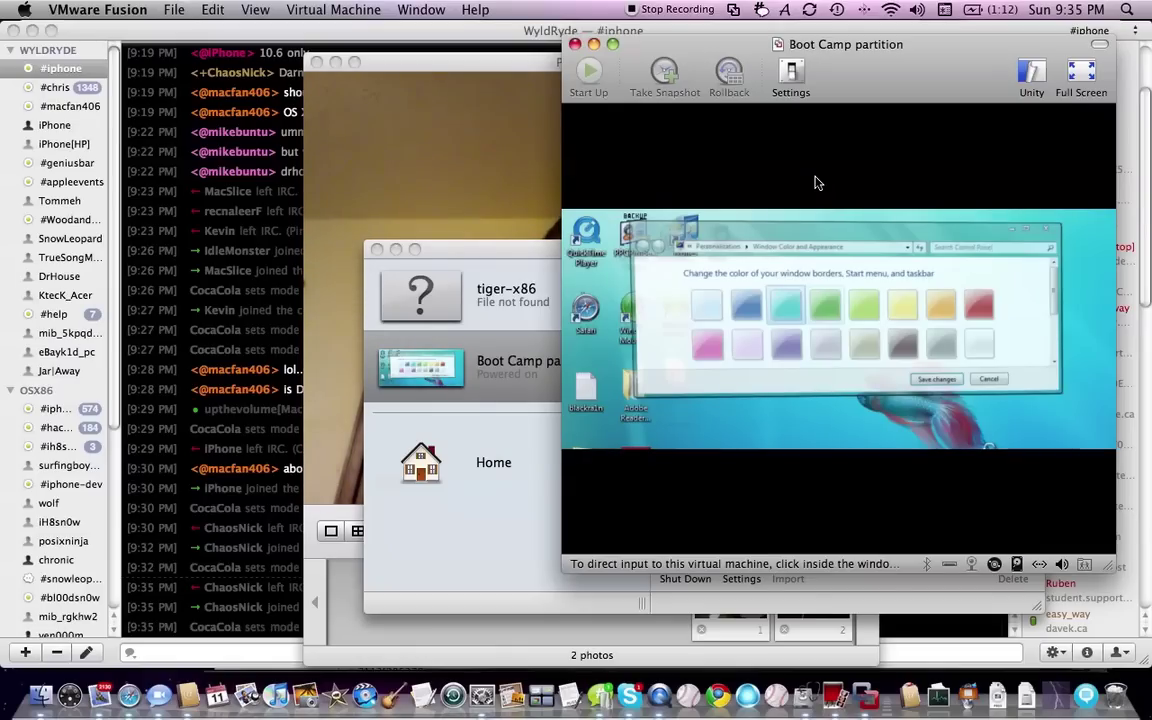
{"action": "left_click", "coordinate": [376, 99]}
{"action": "left_click_drag", "start_coordinate": [422, 61], "coordinate": [429, 112]}
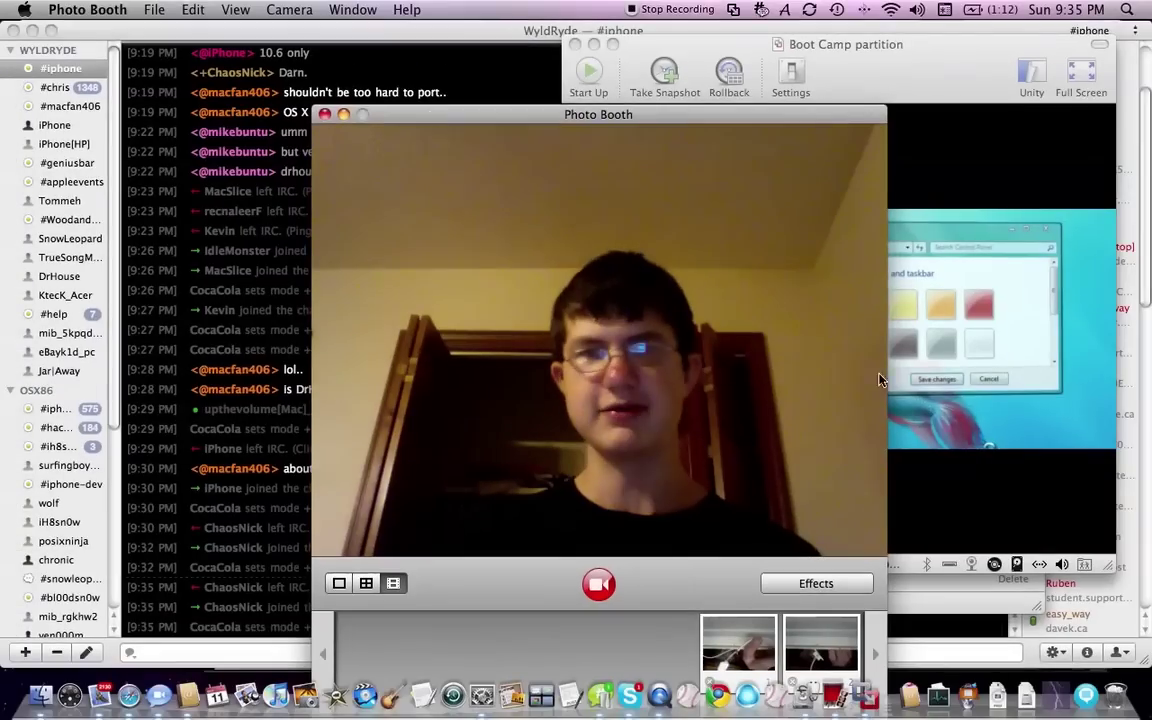
Try to restart the guest operating system of the Boot Camp partition virtual machine
{"action": "left_click", "coordinate": [655, 181]}
{"action": "left_click", "coordinate": [655, 181]}
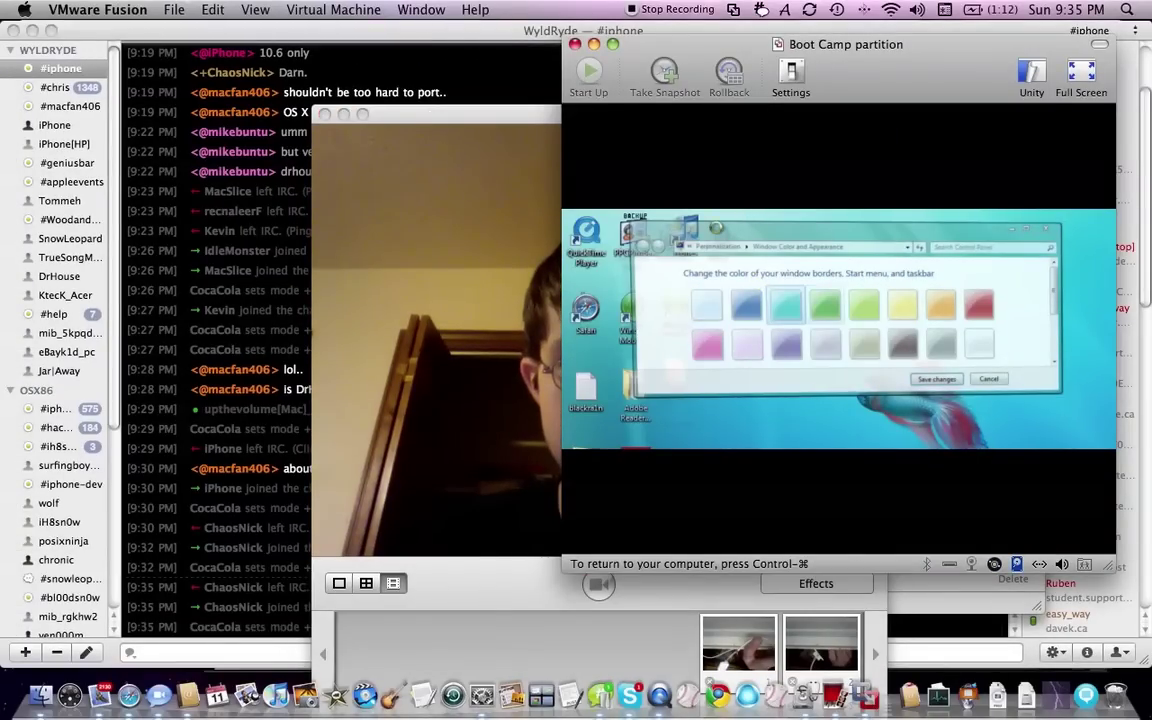
{"action": "key", "text": "ctrl+super"}
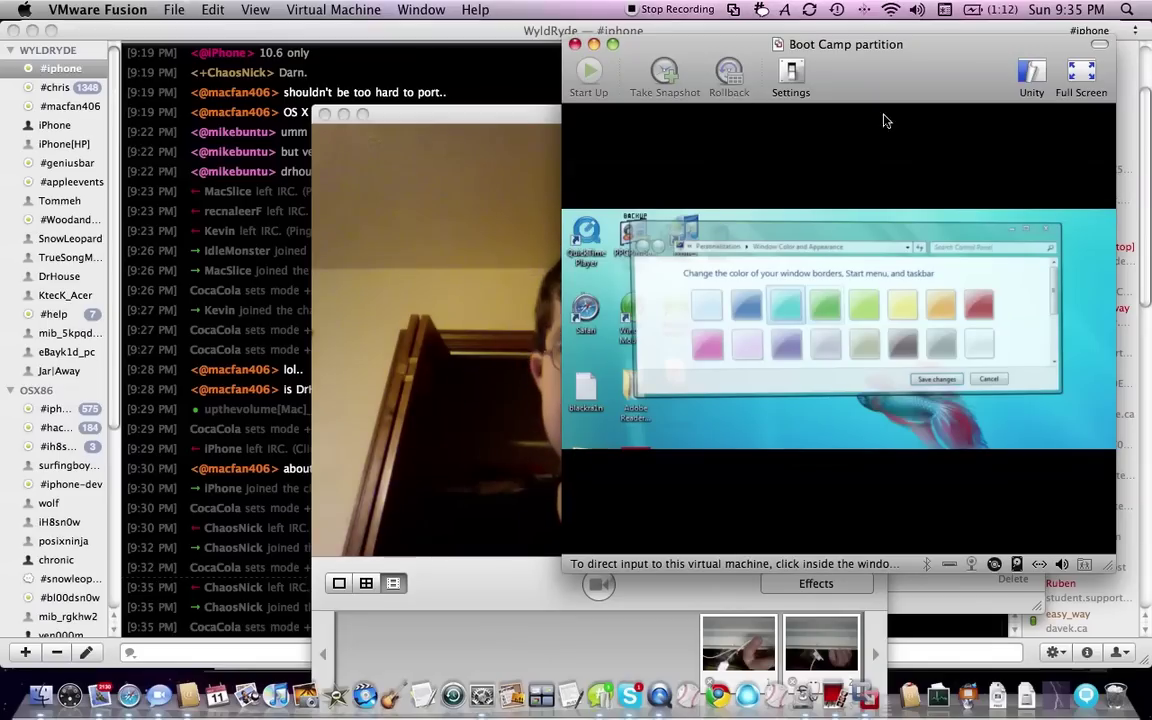
{"action": "left_click", "coordinate": [213, 9]}
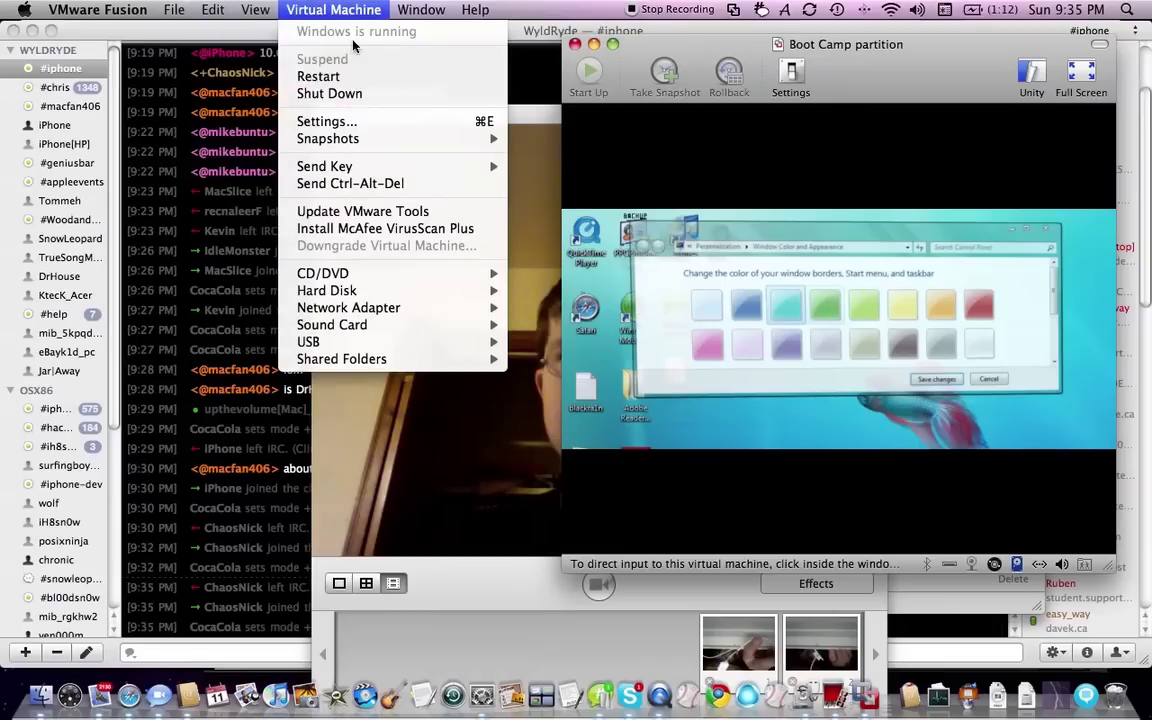
{"action": "left_click", "coordinate": [385, 76]}
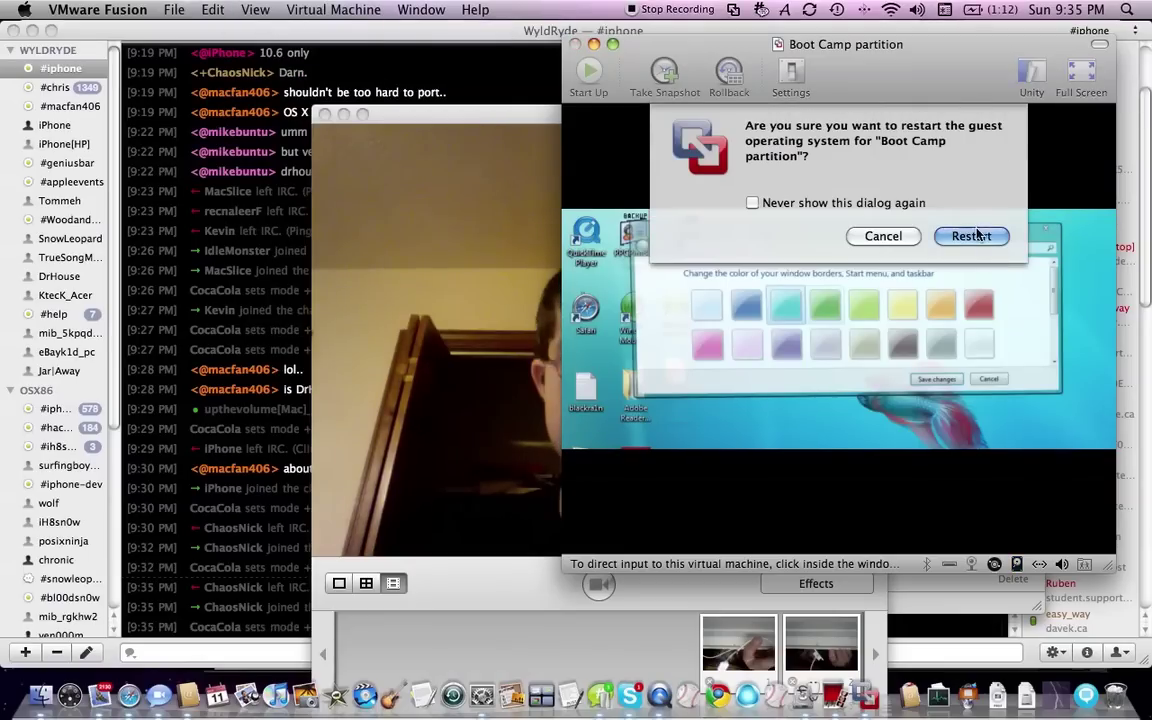
{"action": "left_click", "coordinate": [890, 205]}
{"action": "left_click", "coordinate": [970, 236]}
Close the Boot Camp partition window and power off its virtual machine
{"action": "left_click_drag", "start_coordinate": [849, 62], "coordinate": [827, 48]}
{"action": "left_click", "coordinate": [565, 240]}
{"action": "key", "text": "ctrl+super"}
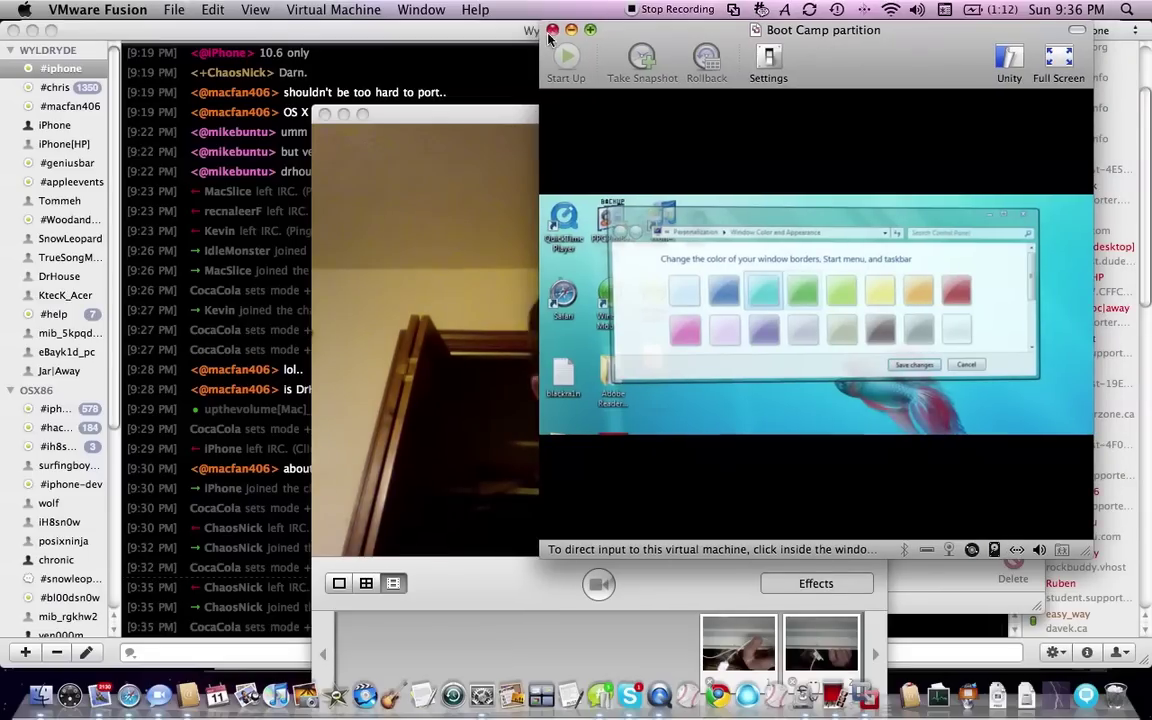
{"action": "left_click_drag", "start_coordinate": [820, 55], "coordinate": [869, 55]}
{"action": "left_click", "coordinate": [498, 204]}
{"action": "left_click", "coordinate": [1130, 144]}
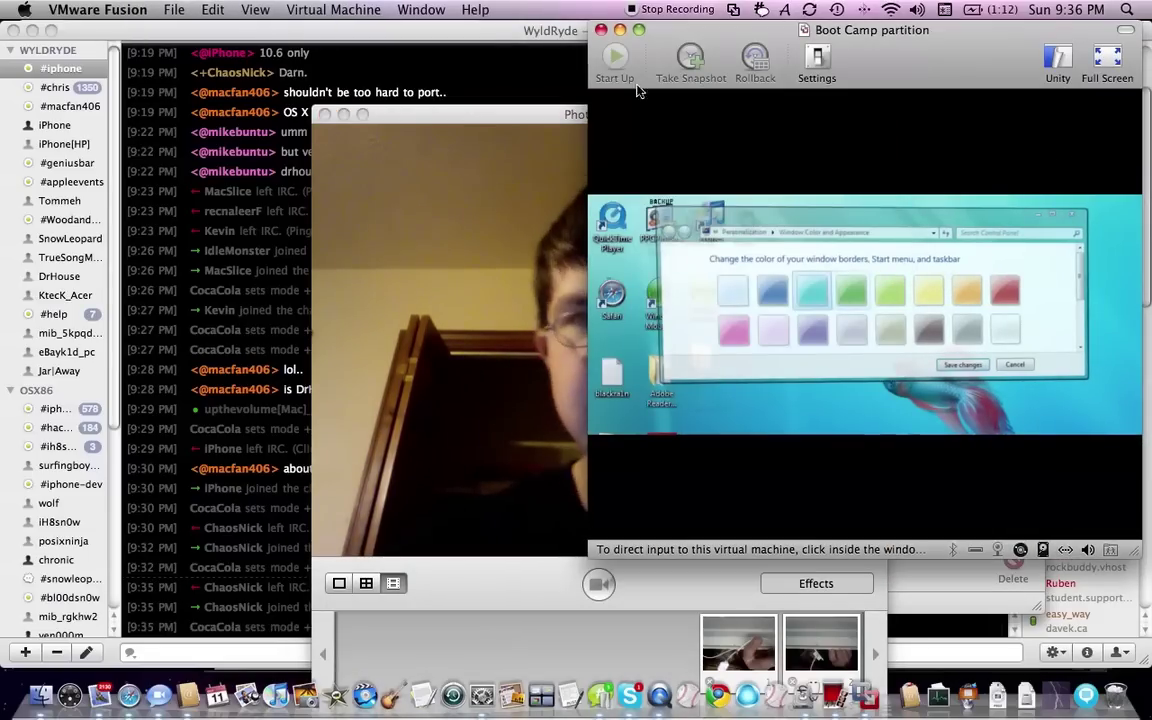
{"action": "left_click", "coordinate": [601, 29]}
{"action": "left_click", "coordinate": [993, 211]}
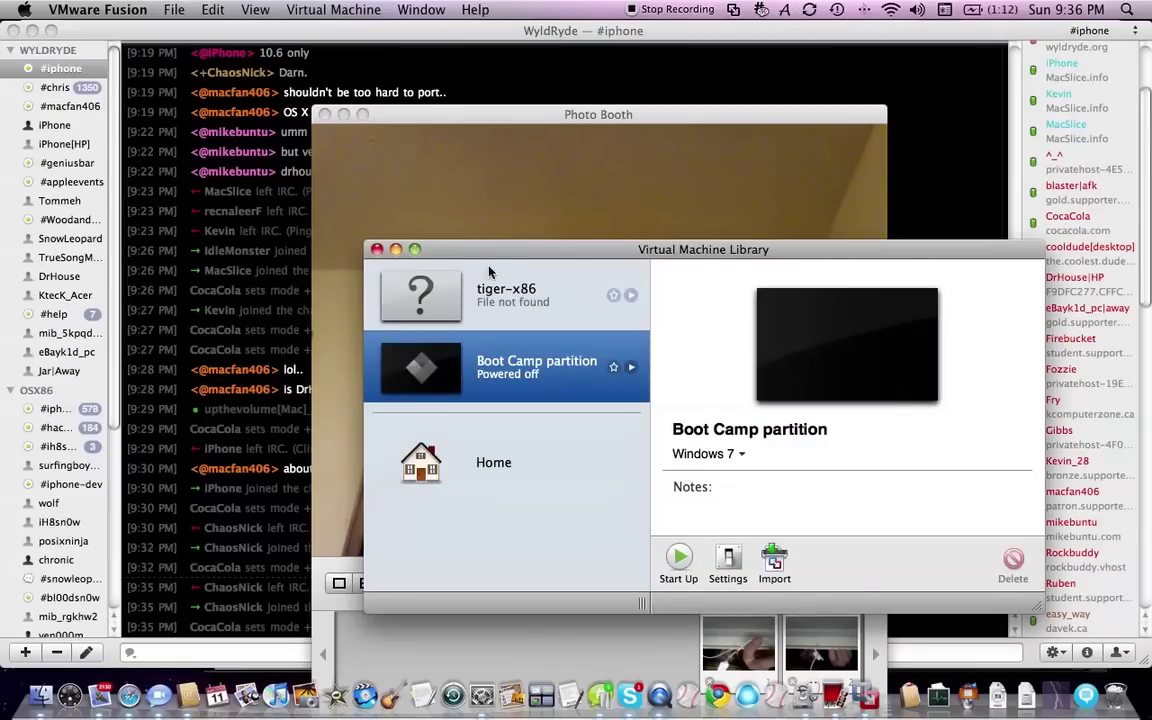
Move the Virtual Machine Library aside and bring the Photo Booth window to the front
{"action": "left_click_drag", "start_coordinate": [490, 261], "coordinate": [779, 118]}
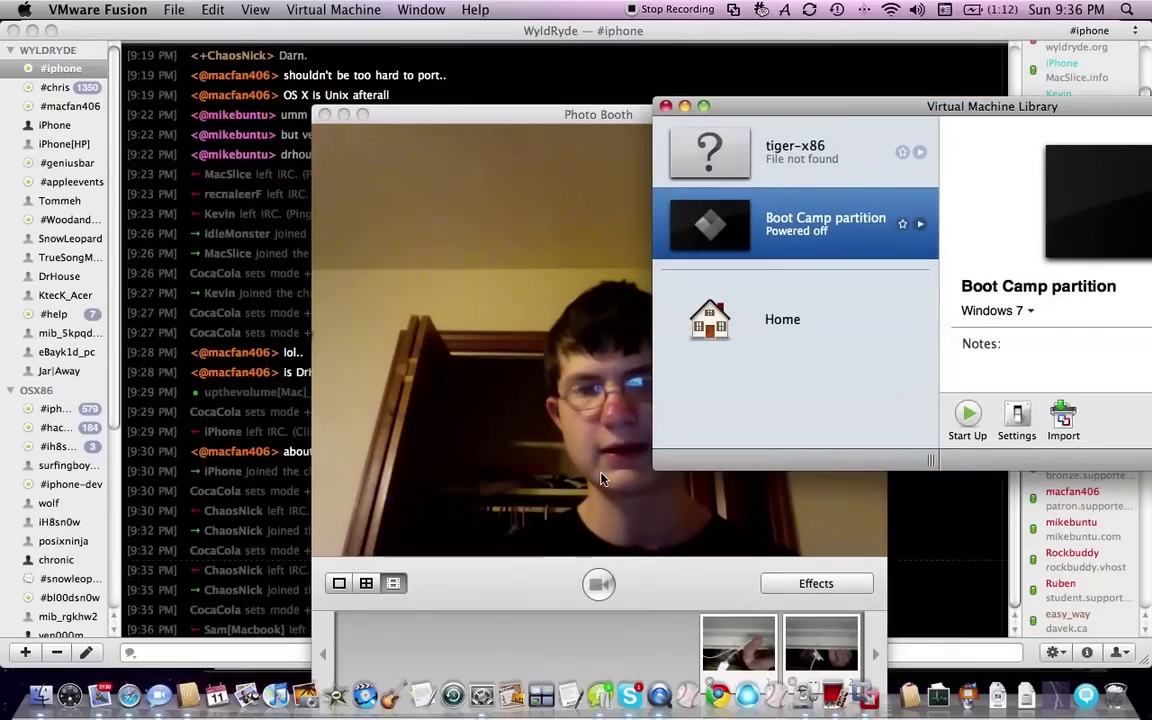
{"action": "left_click", "coordinate": [548, 562]}
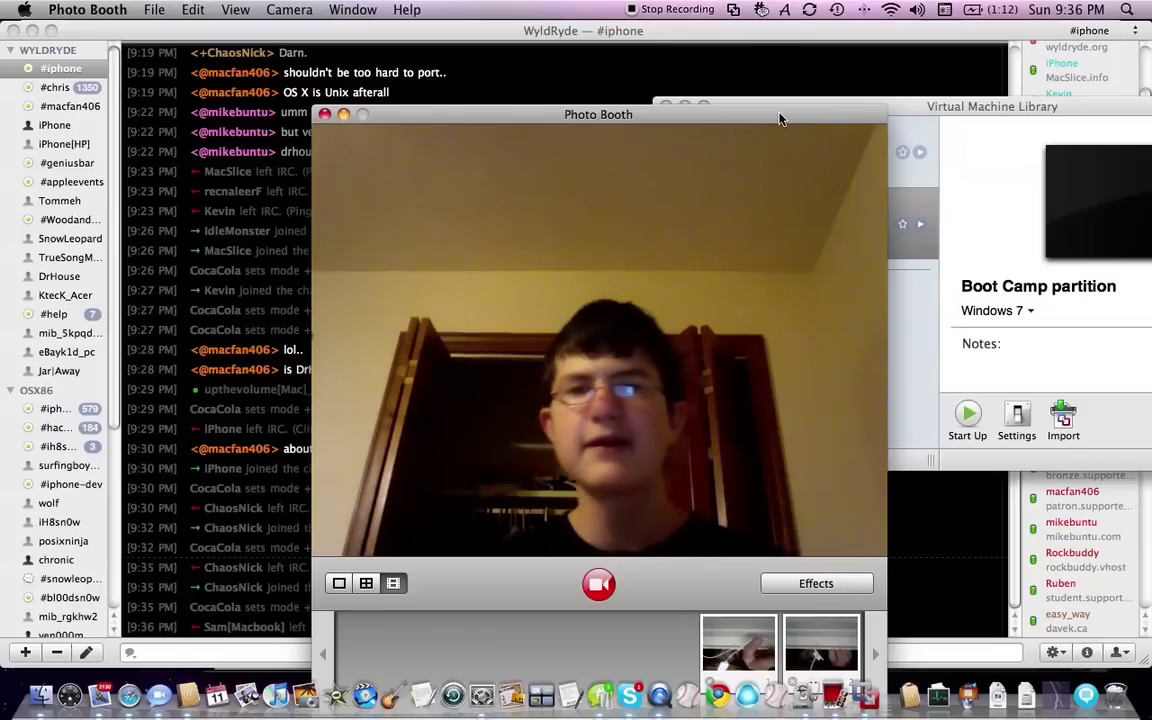